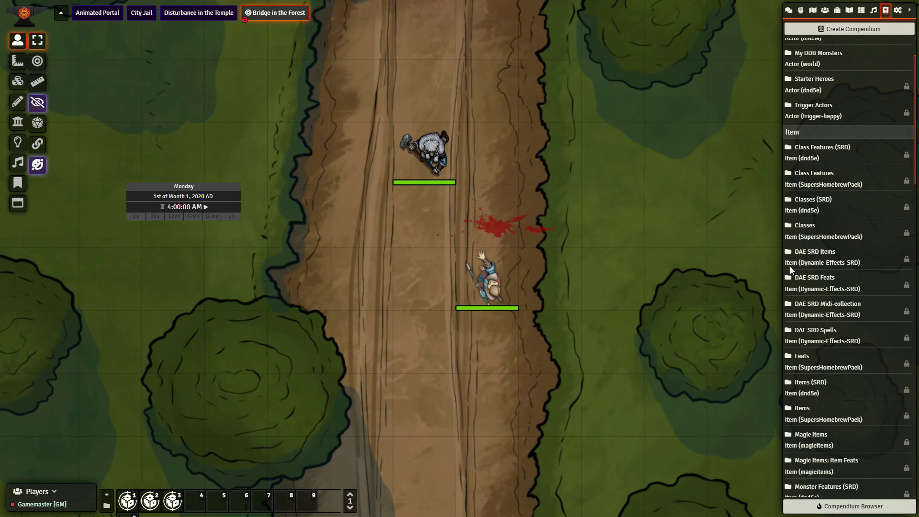
Drag Potion of Lightning Resistance from the DAE SRD Items compendium into Elcoth's inventory, then close the compendium
left_click(814, 254)
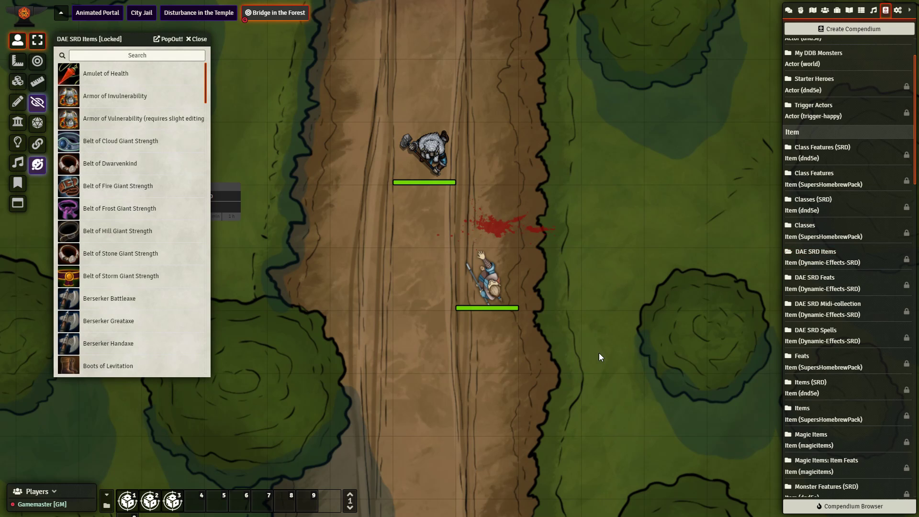
scroll(163, 321, "down", 20)
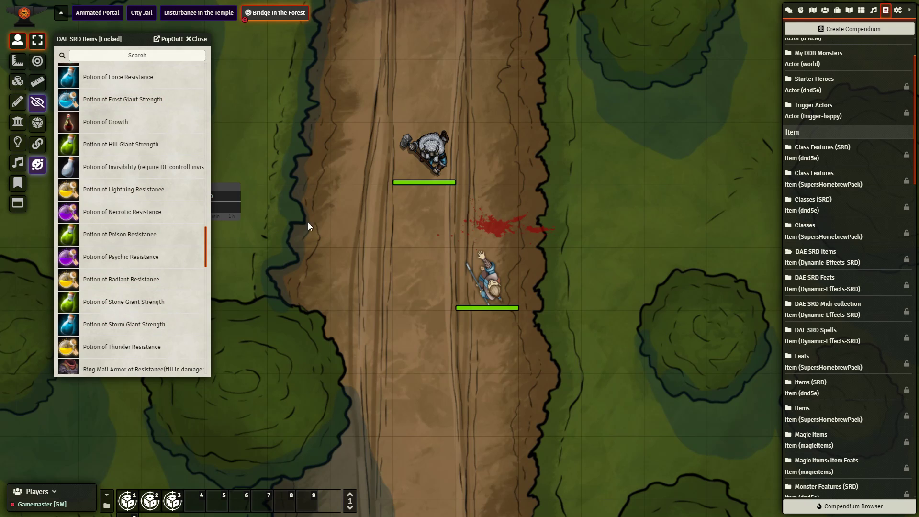
double_click(485, 280)
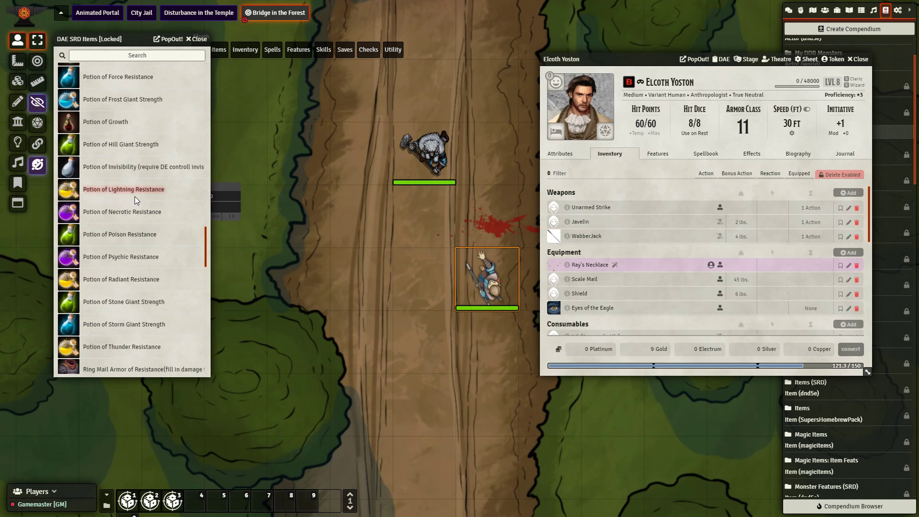
mouse_move(135, 200)
left_mouse_down()
mouse_move(622, 257)
mouse_move(638, 246)
left_mouse_up()
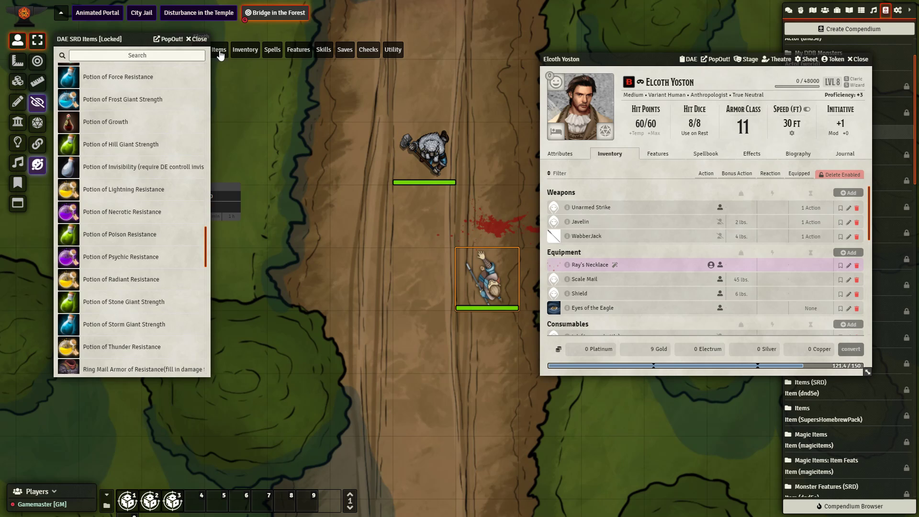
left_click(199, 39)
scroll(610, 195, "down", 5)
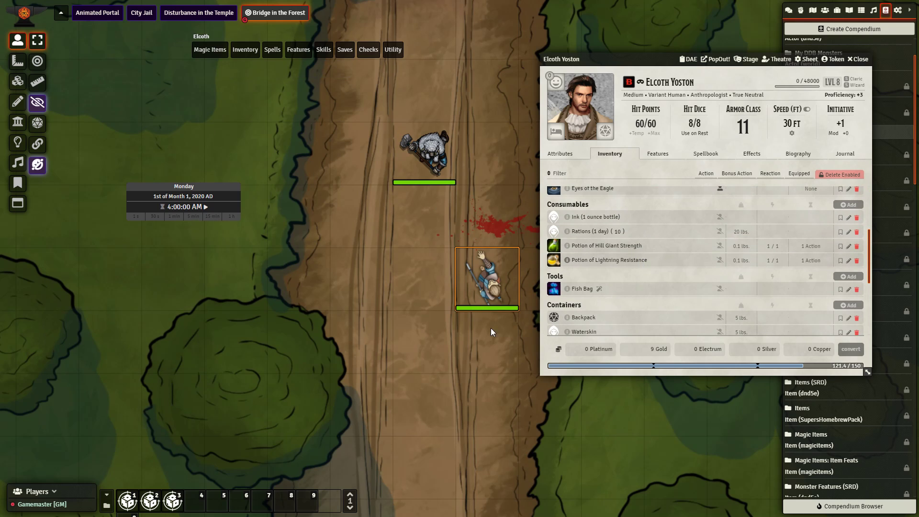
Target Elcoth's own token and drink the Potion of Lightning Resistance
key("t")
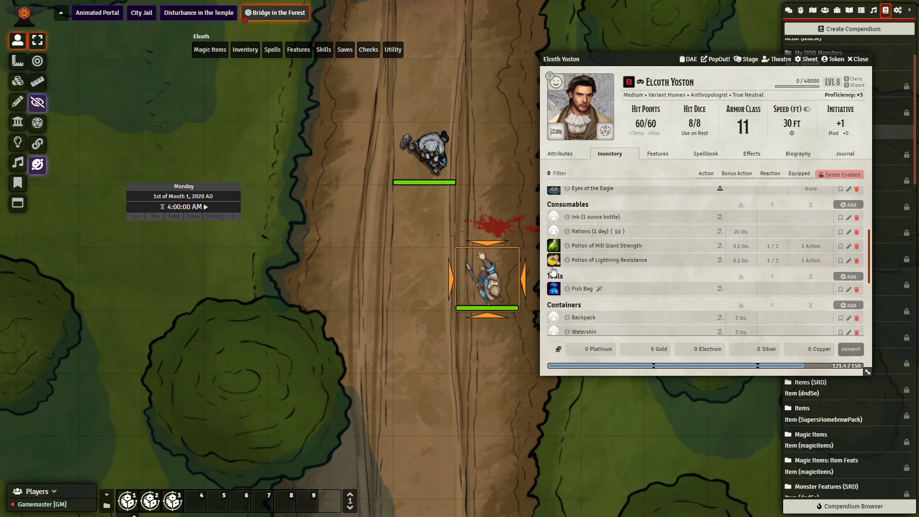
left_click(554, 261)
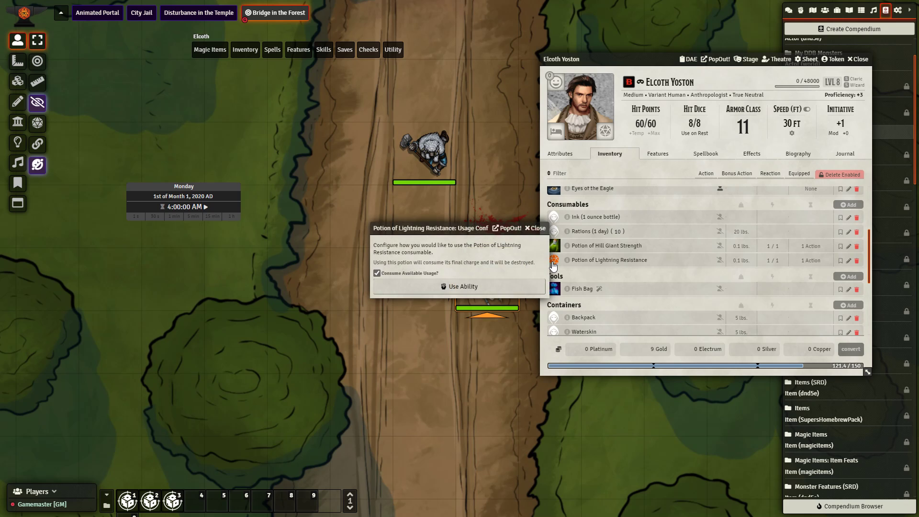
left_click(496, 286)
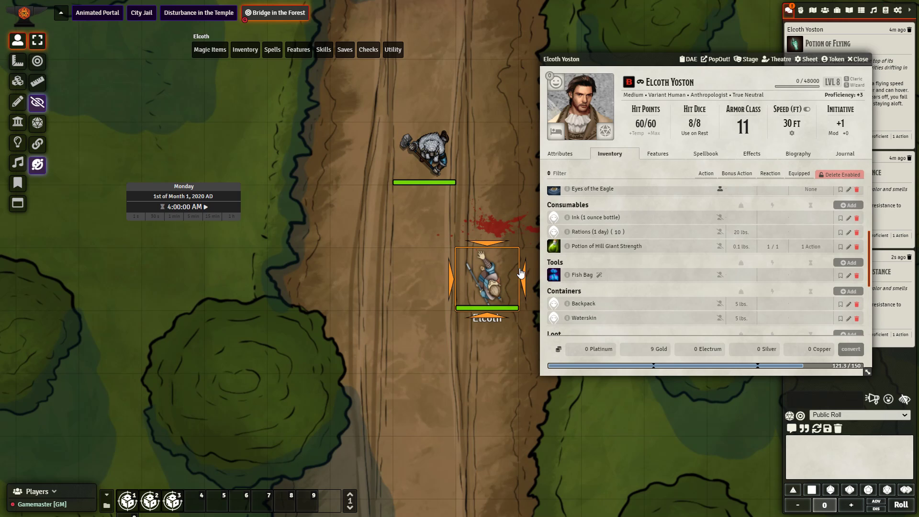
Check that Elcoth's Damage Resistances on the Attributes tab now list lightning and fire
left_click_drag(645, 63, 172, 90)
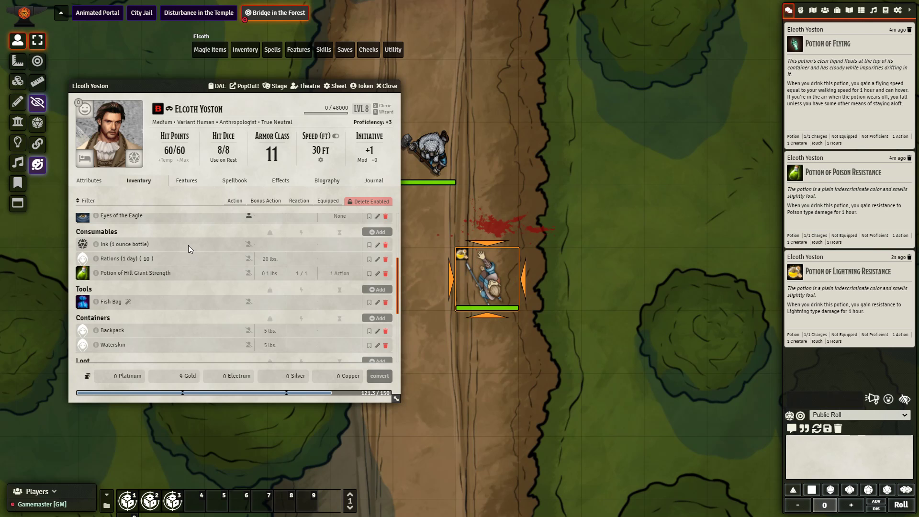
left_click(90, 180)
scroll(168, 271, "down", 2)
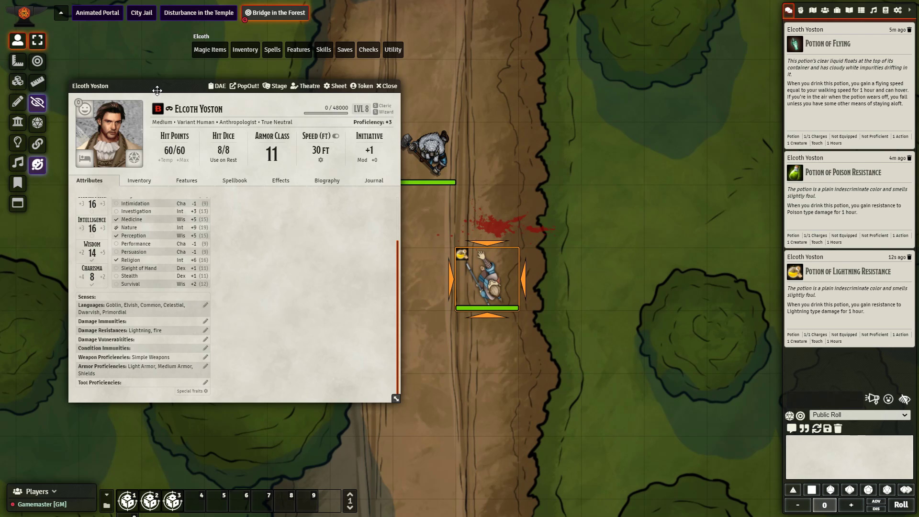
mouse_move(218, 92)
left_mouse_down()
mouse_move(552, 115)
mouse_move(681, 94)
left_mouse_up()
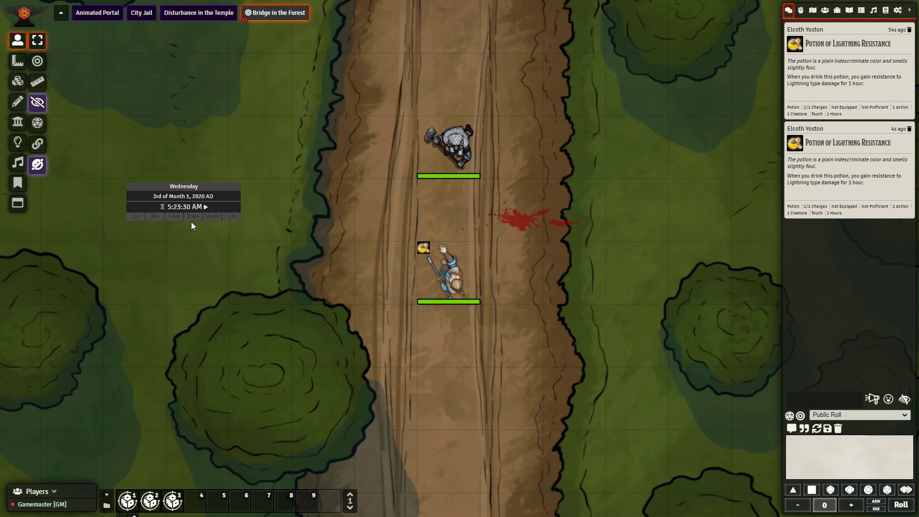
Advance the clock one hour to 6:23:30 AM and confirm only fire resistance remains
left_click(230, 217)
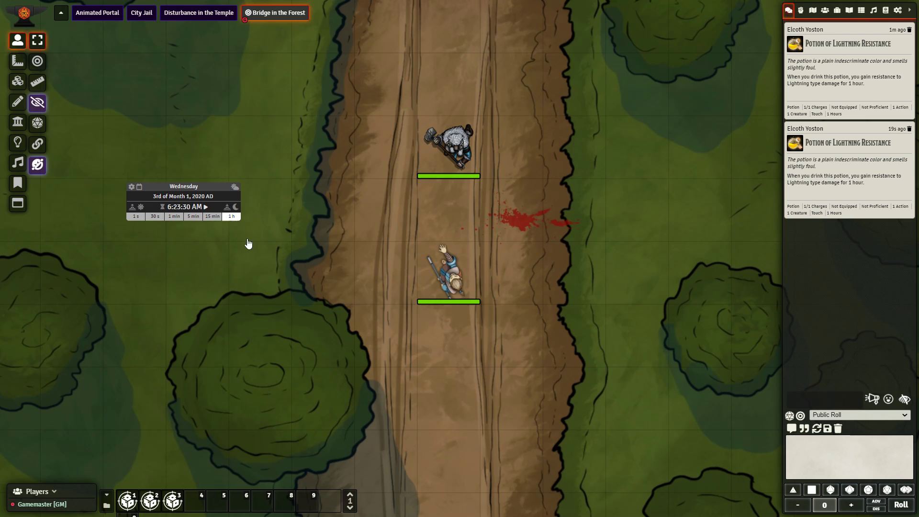
double_click(443, 292)
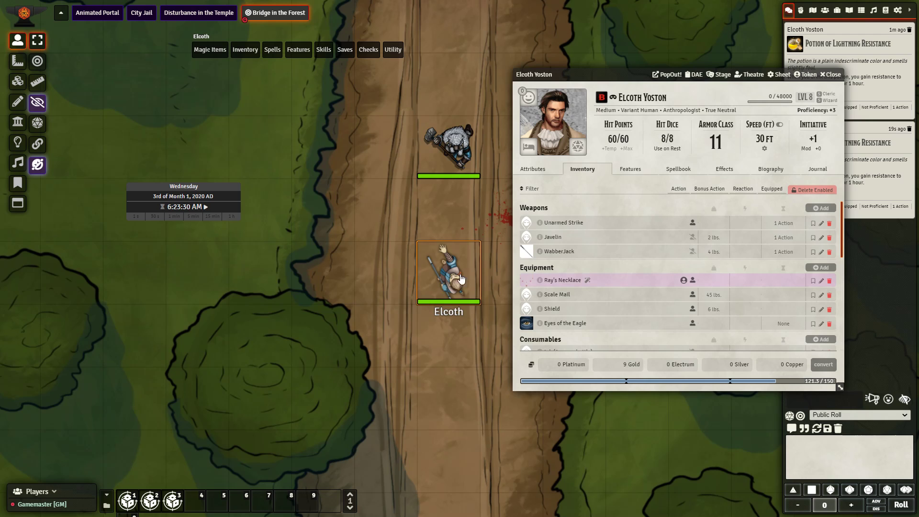
scroll(596, 318, "down", 2)
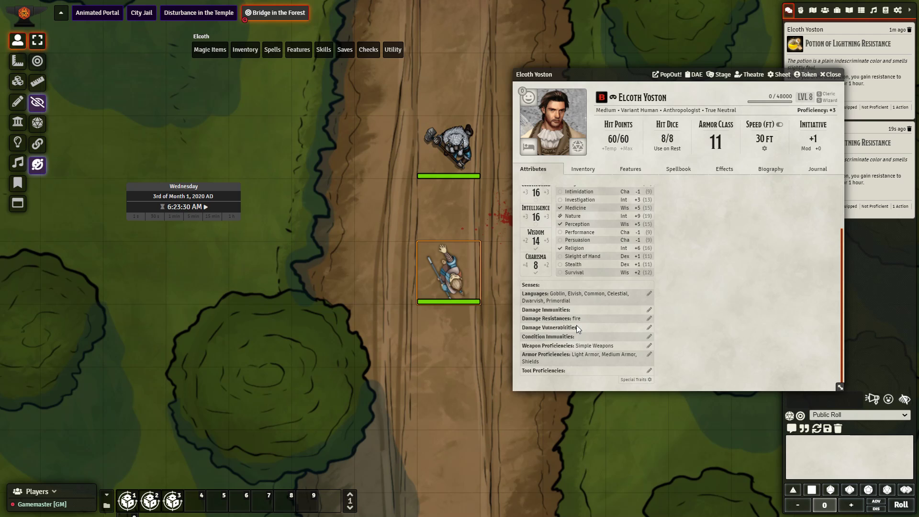
scroll(625, 278, "up", 2)
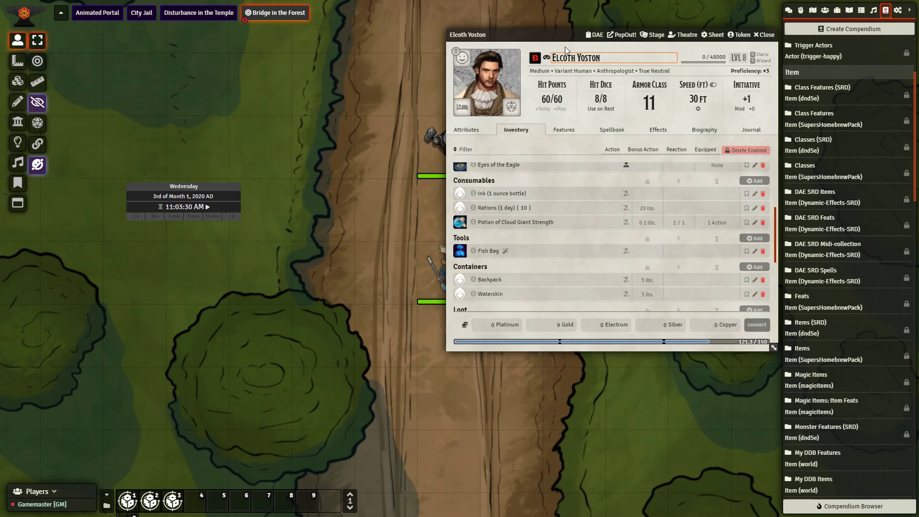
Select Elcoth's token and drink the Potion of Cloud Giant Strength
left_click_drag(565, 46, 682, 80)
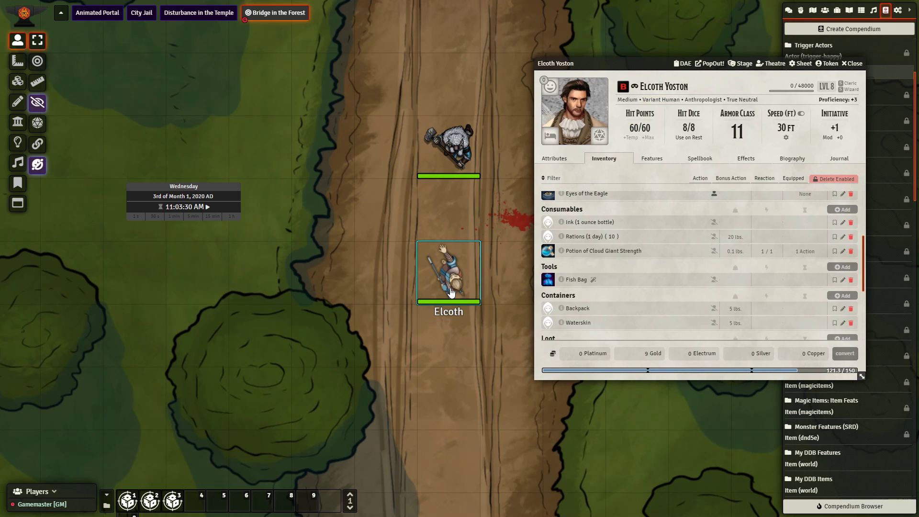
left_click(445, 265)
left_click(546, 251)
left_click(473, 281)
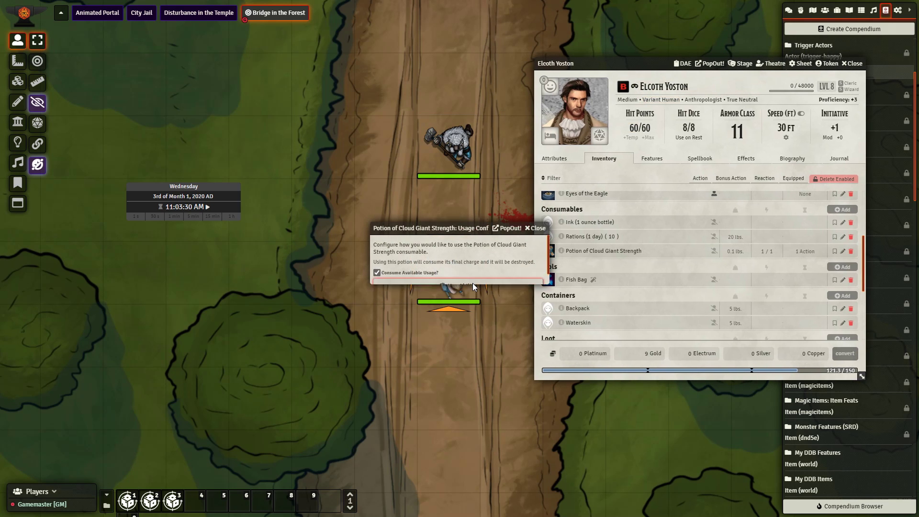
Advance the clock four 15-minute steps to 12:03:30 PM so the strength effect expires
left_click(208, 218)
left_click(209, 218)
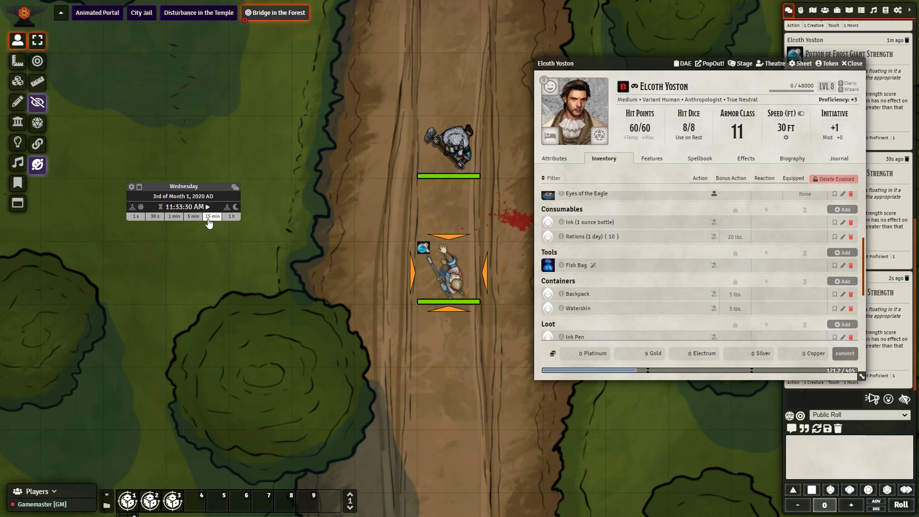
left_click(208, 220)
left_click(208, 220)
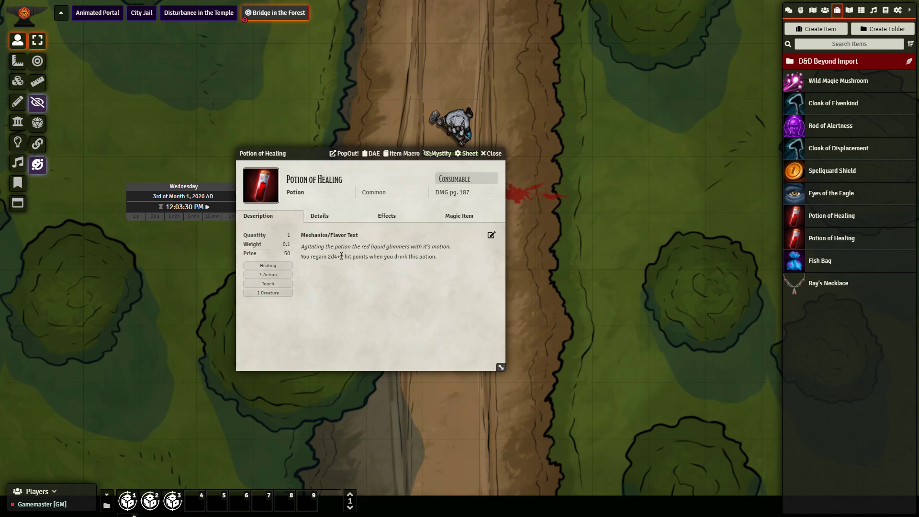
Set the Potion of Healing's New Effect to add 2d4+2 to current HP at priority 20
left_click(386, 218)
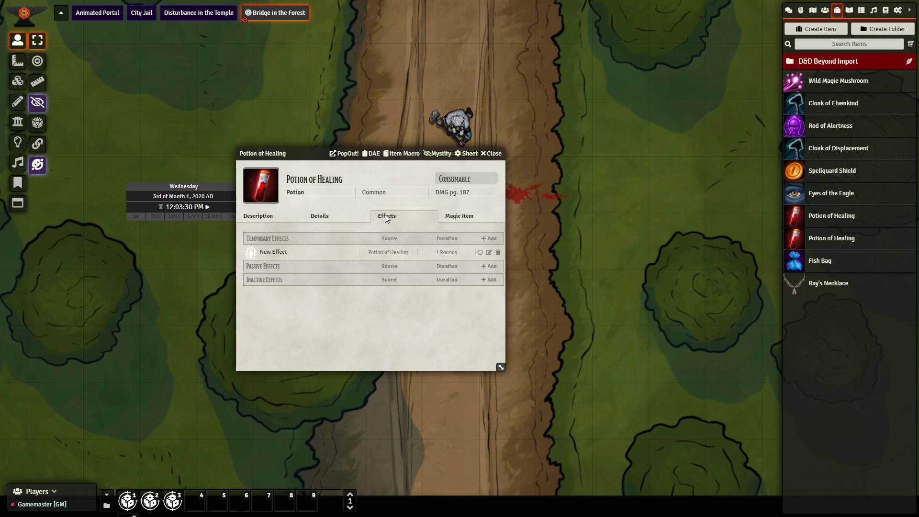
left_click(488, 253)
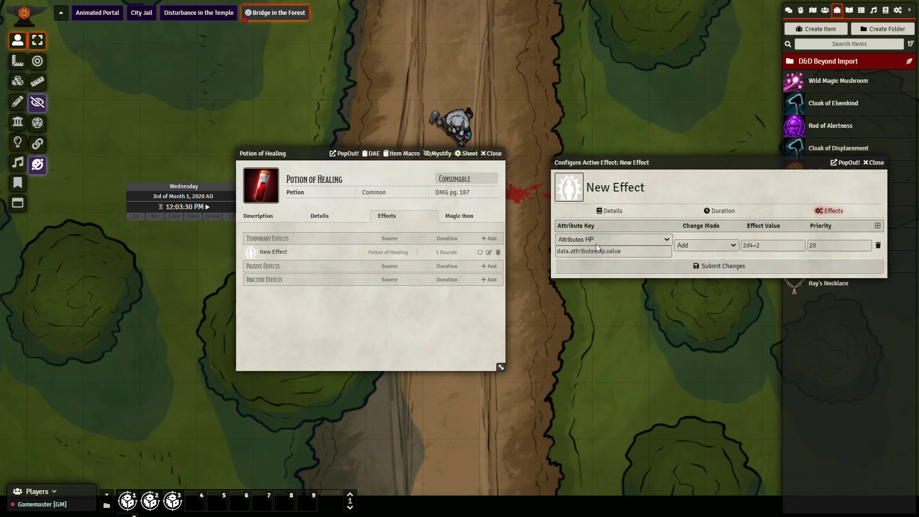
left_click(778, 246)
left_click(771, 265)
left_click(278, 216)
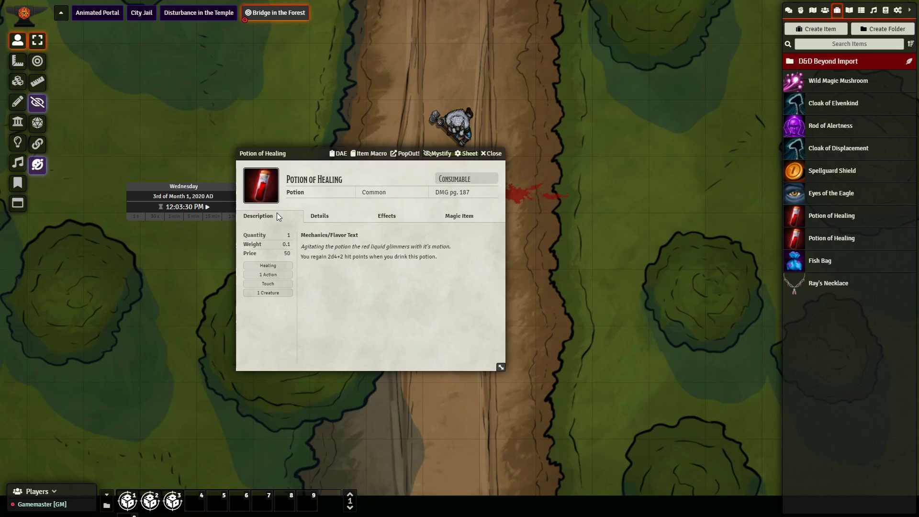
Add a Potion of Healing from the Items sidebar to Elcoth's inventory
left_click(493, 154)
double_click(472, 253)
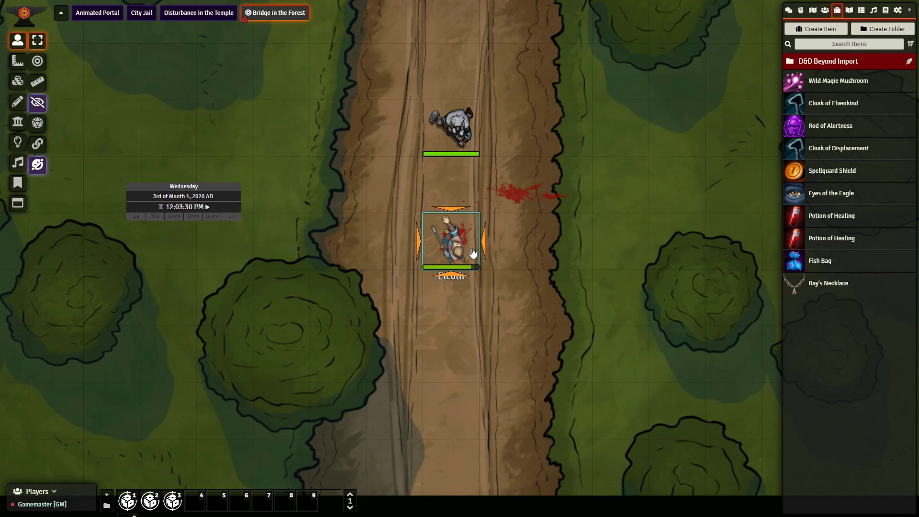
left_click_drag(831, 245, 291, 219)
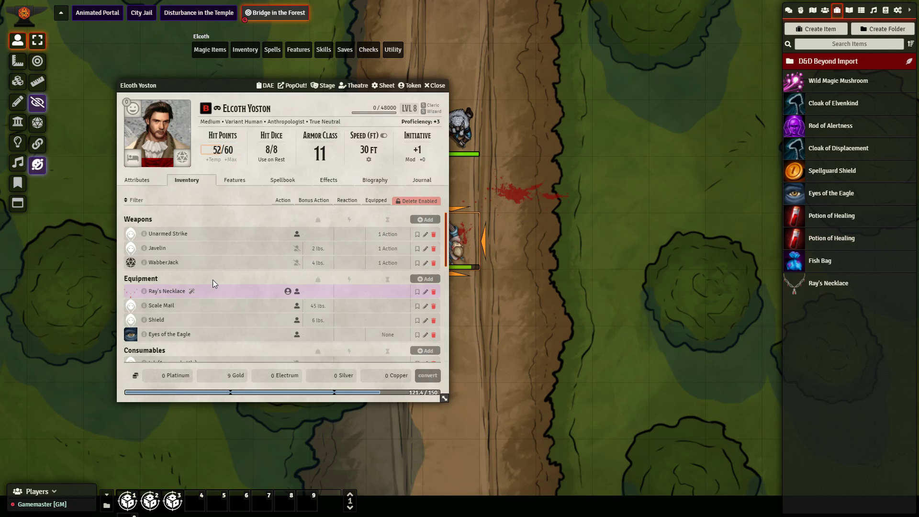
scroll(212, 280, "down", 5)
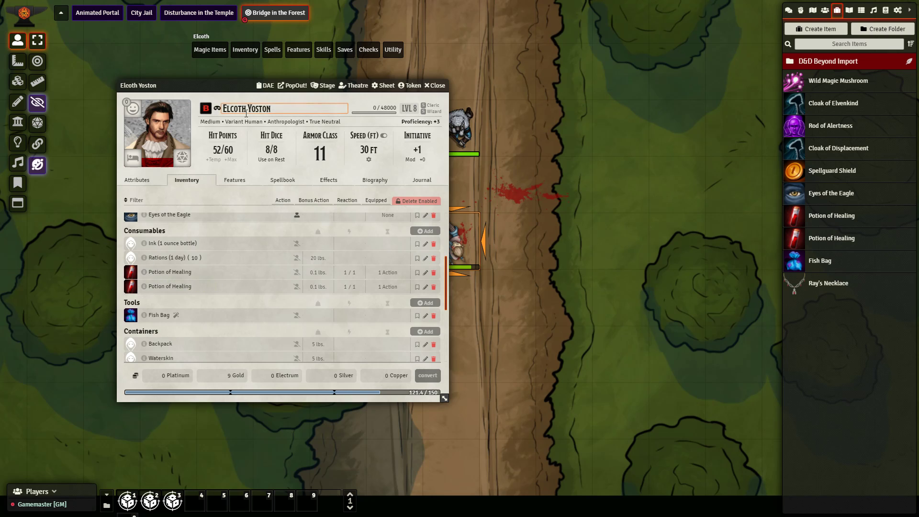
Drink the Potion of Healing, raising Elcoth from 52 to 58 of 60 hit points
mouse_move(238, 90)
left_mouse_down()
mouse_move(508, 55)
mouse_move(836, 69)
left_mouse_up()
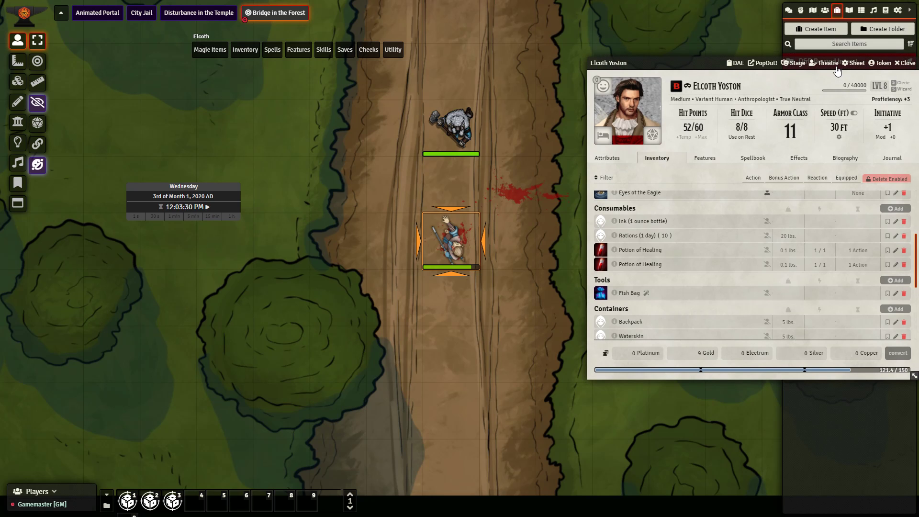
left_click(600, 249)
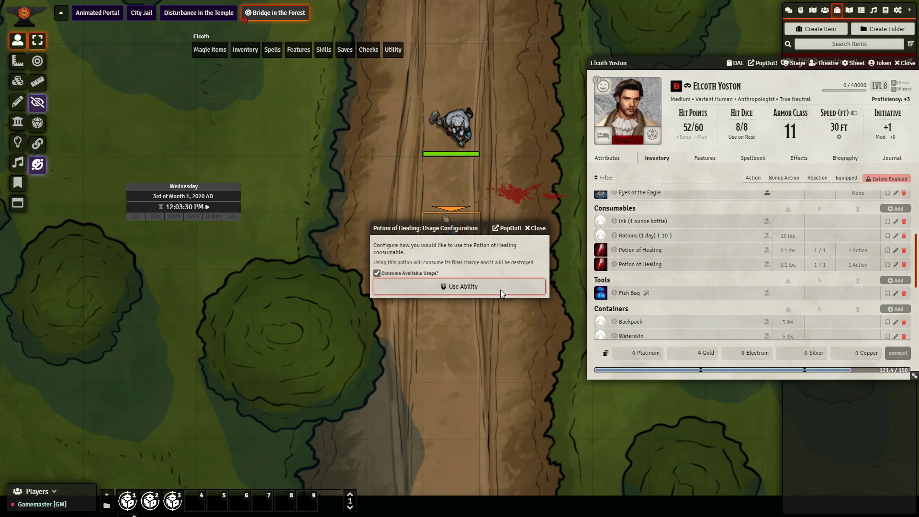
left_click(501, 289)
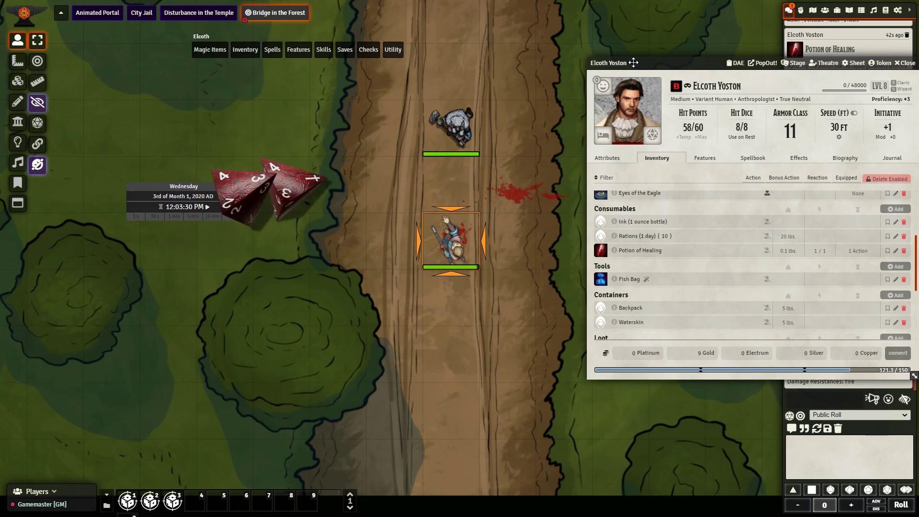
left_click_drag(634, 63, 56, 104)
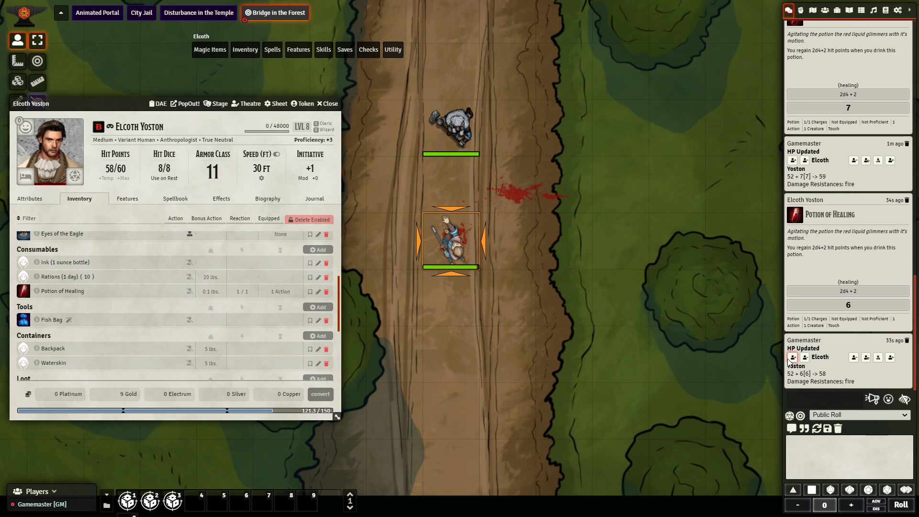
Switch the token controls to the Select Targets tool
left_click(789, 360)
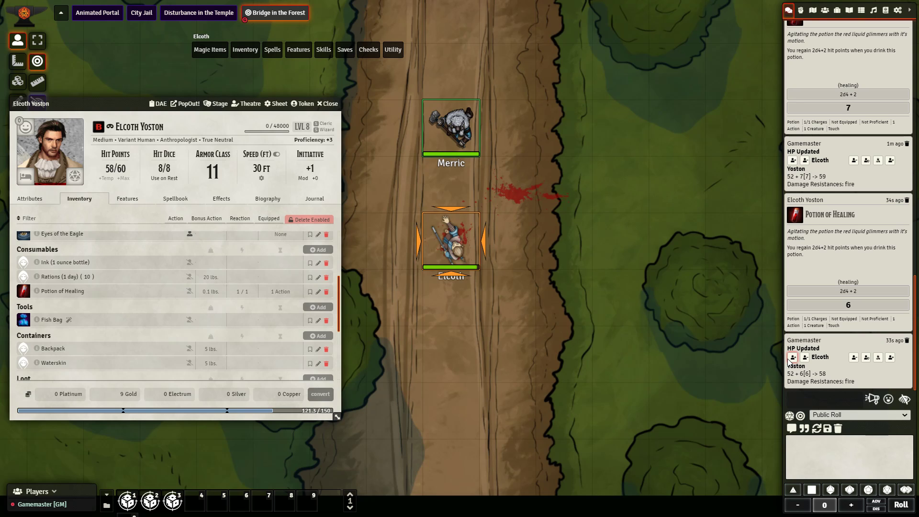